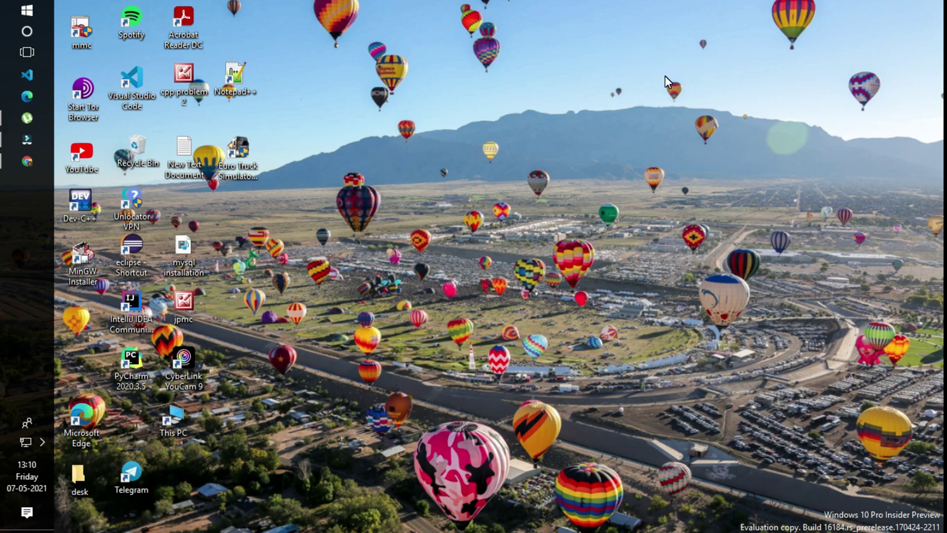
# - Bring up the Windows Start menu with the Windows key
pyautogui.press('super')
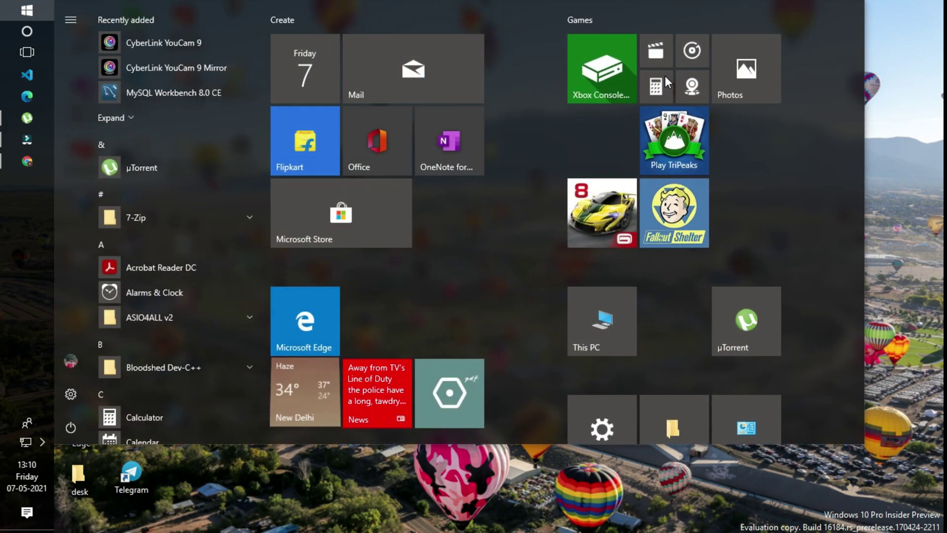
# - Launch Command Prompt via 'cmd' and run mysql, which is not recognized
pyautogui.write('cmd')
pyautogui.press('Return')
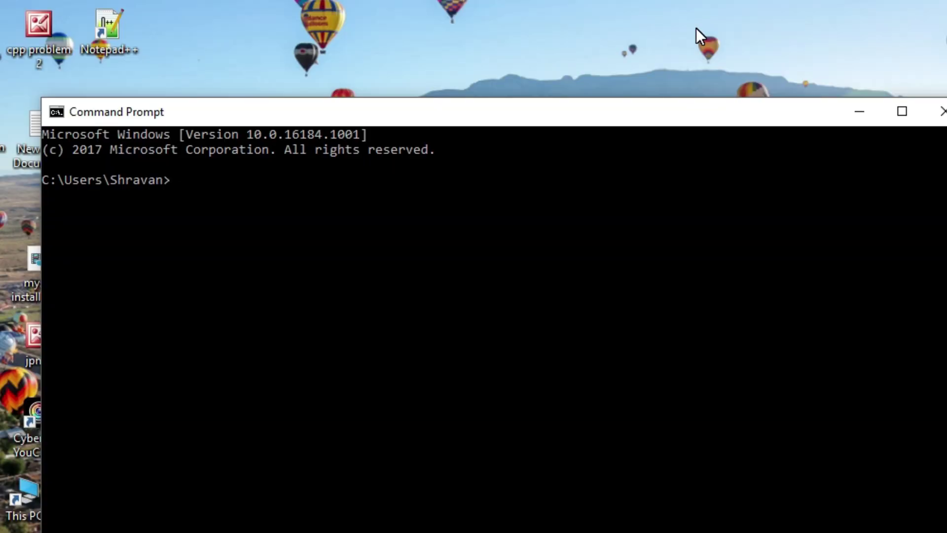
pyautogui.write('mysql')
pyautogui.press('Return')
# - Run mysql --version, which also fails as not recognized
pyautogui.write('\\')
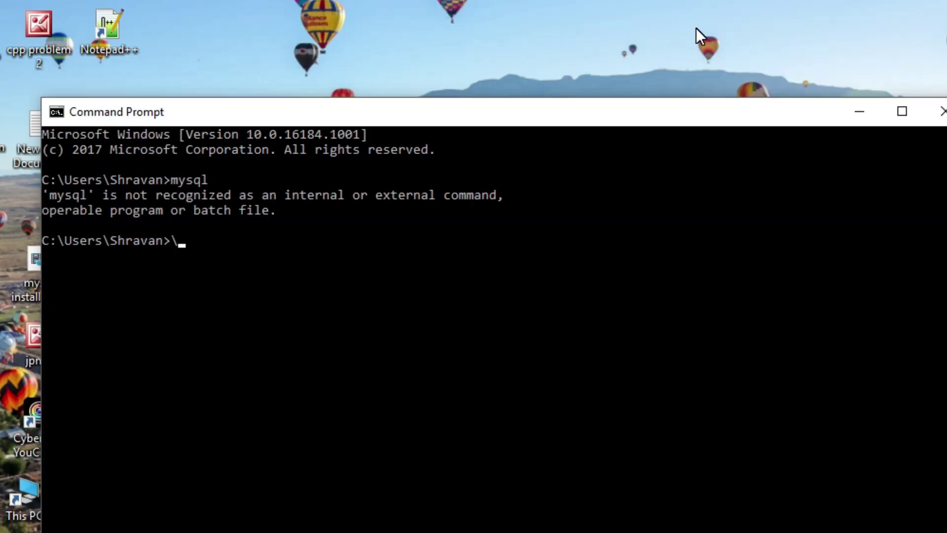
pyautogui.press('Up')
pyautogui.write('--b')
pyautogui.press('BackSpace')
pyautogui.write('version')
pyautogui.press('Return')
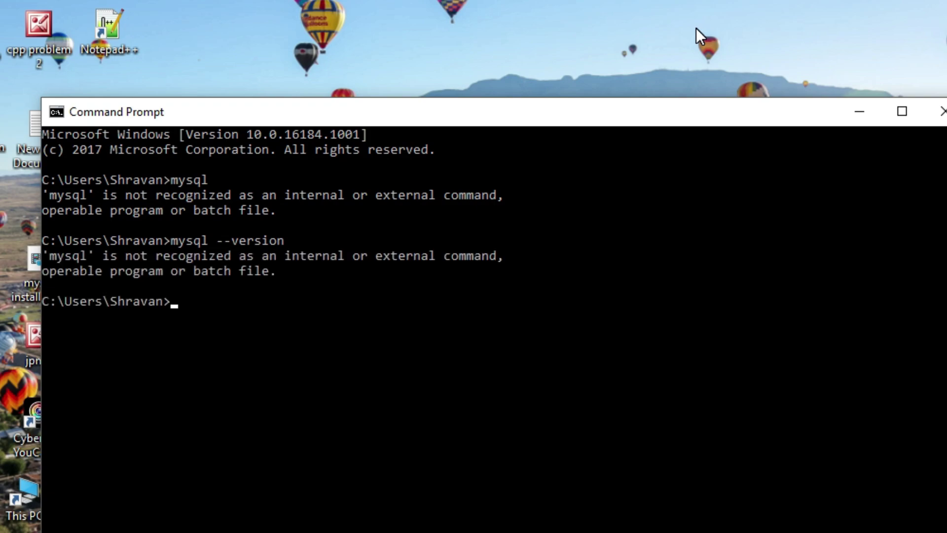
# - Try the root login with mysql -u root -p, again not recognized
pyautogui.press('Up')
pyautogui.press('BackSpace')
pyautogui.press('BackSpace')
pyautogui.press('BackSpace')
pyautogui.press('BackSpace')
pyautogui.press('BackSpace')
pyautogui.press('BackSpace')
pyautogui.press('BackSpace')
pyautogui.press('BackSpace')
pyautogui.write('u root')
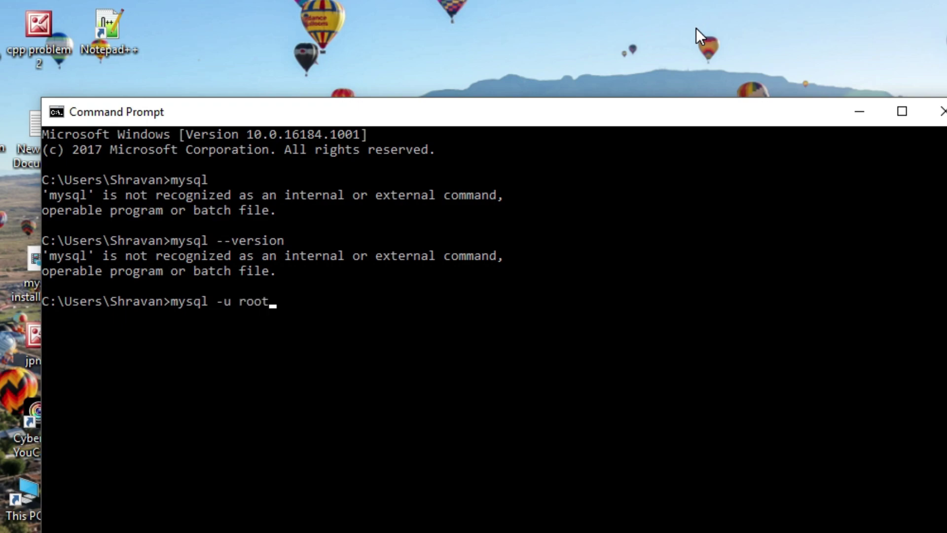
pyautogui.write(' -p')
pyautogui.press('Return')
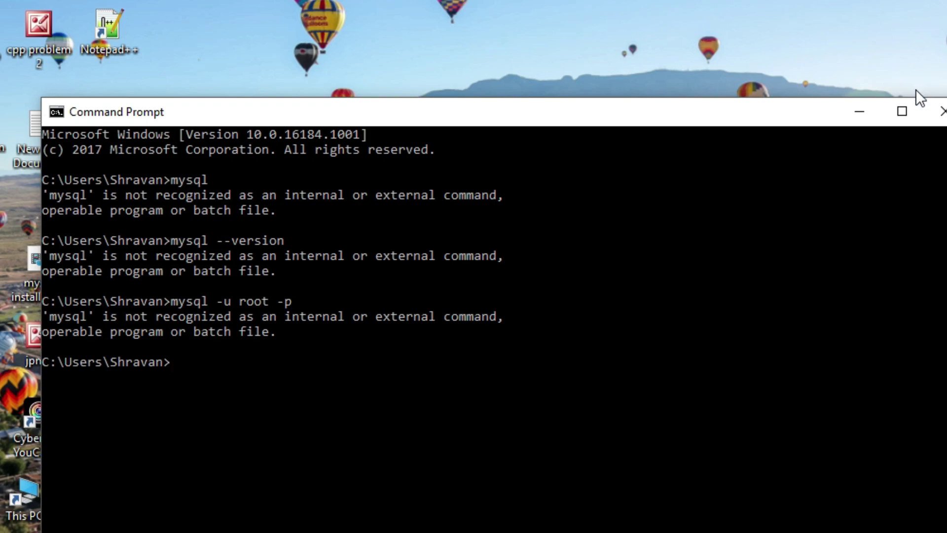
# - Close Command Prompt and launch MySQL 8.0 Command Line Client from the Start menu
pyautogui.click(941, 112)
pyautogui.press('super')
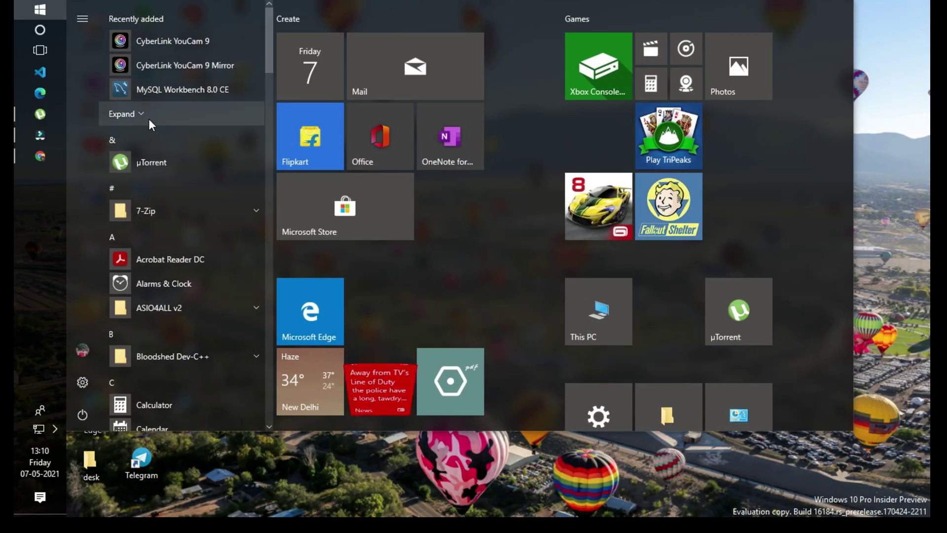
pyautogui.click(149, 118)
pyautogui.click(225, 144)
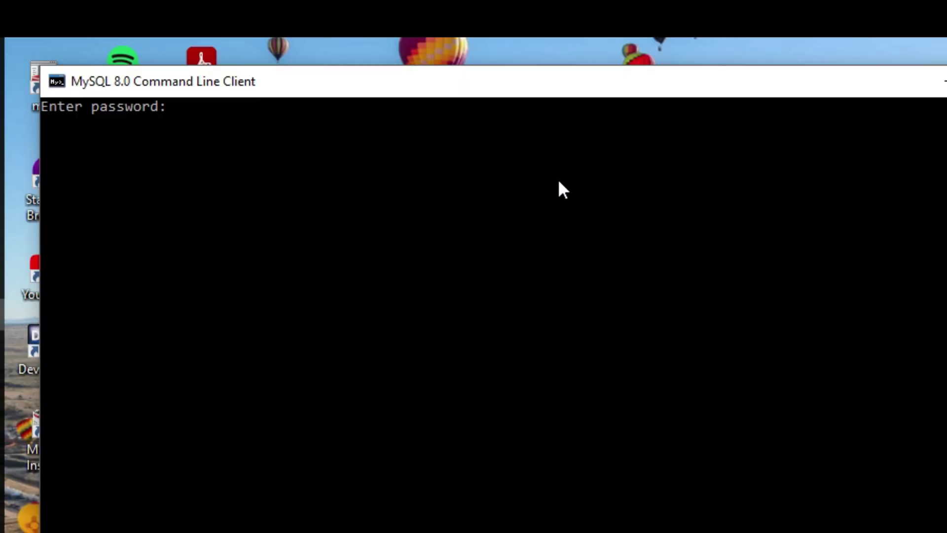
# - Log in with the root password, then exit the client
pyautogui.write('*****')
pyautogui.press('Return')
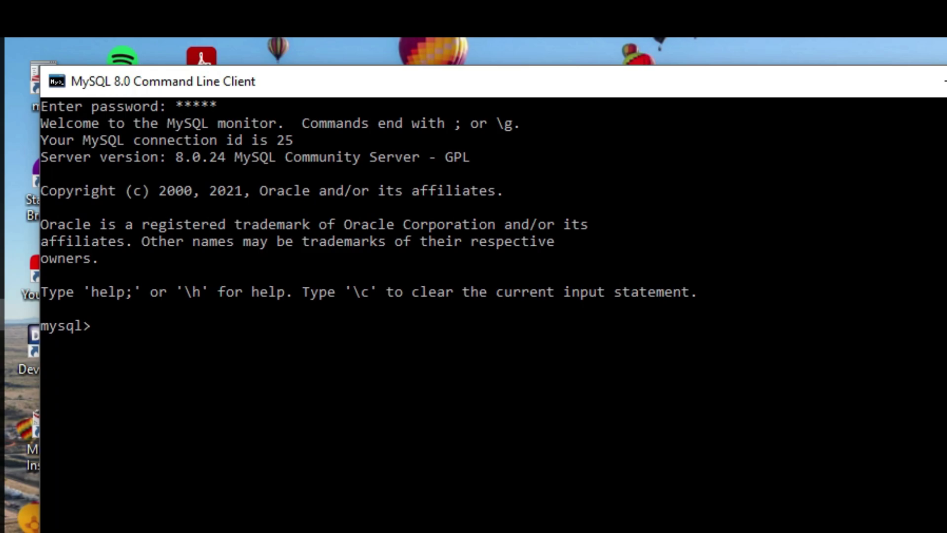
pyautogui.write('exit')
pyautogui.press('Return')
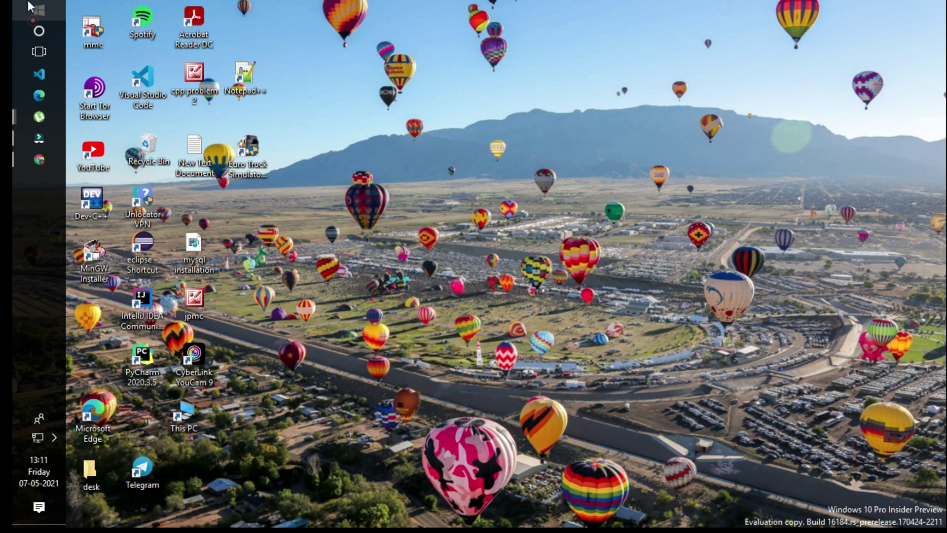
# - Browse File Explorer to C:\Program Files\MySQL\MySQL Server 8.0\bin and select its address bar
pyautogui.press('super')
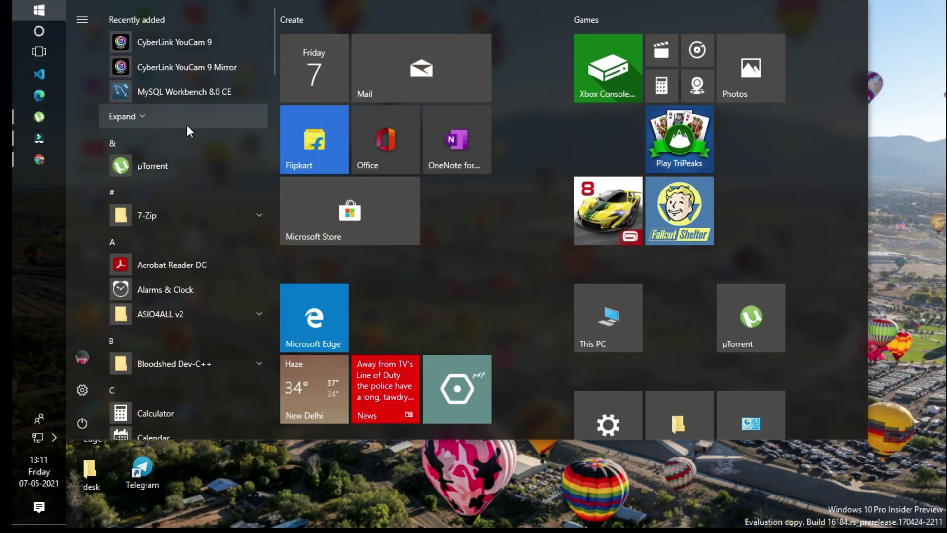
pyautogui.click(617, 332)
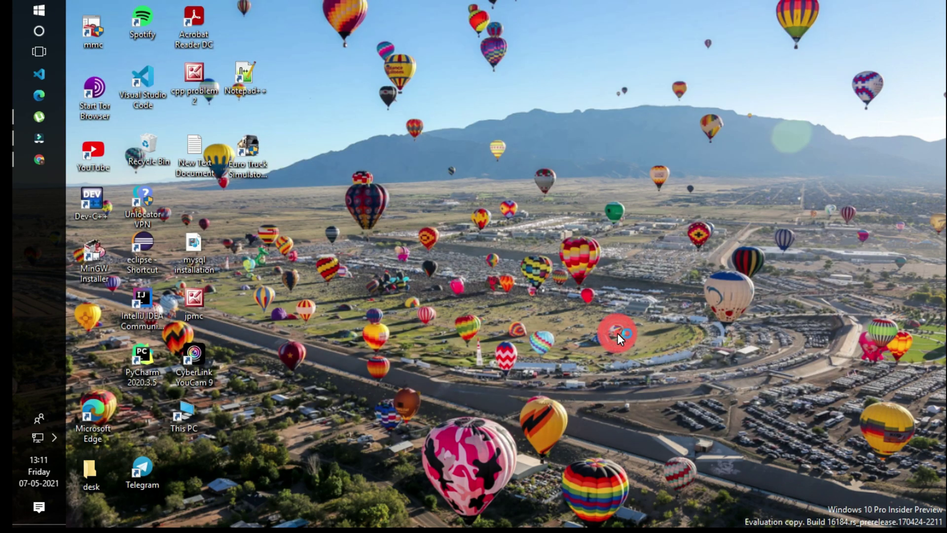
pyautogui.click(312, 254)
pyautogui.doubleClick(312, 254)
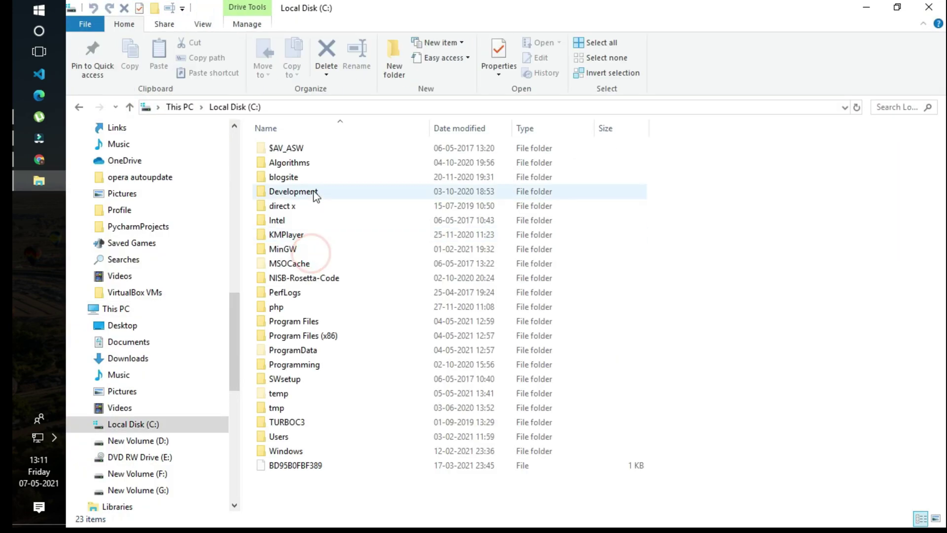
pyautogui.doubleClick(341, 325)
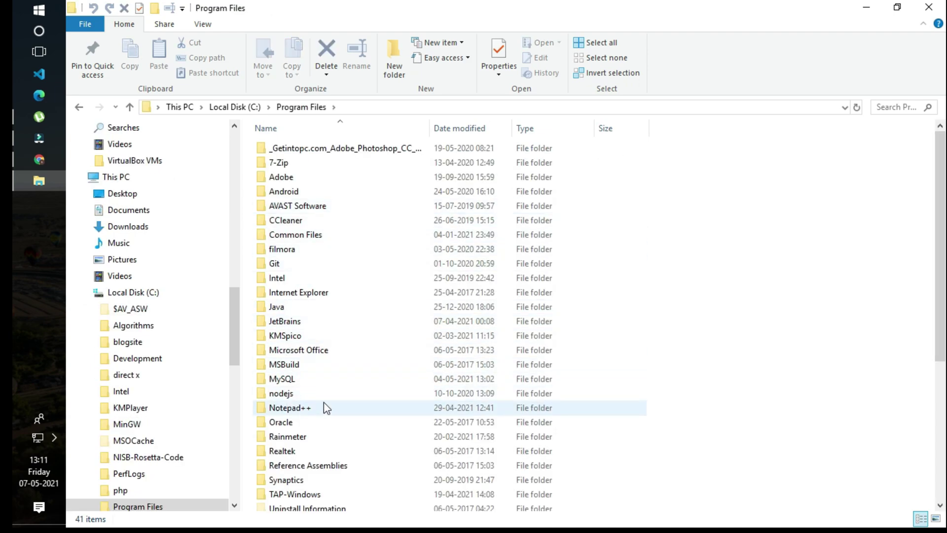
pyautogui.doubleClick(317, 378)
pyautogui.click(315, 151)
pyautogui.doubleClick(317, 150)
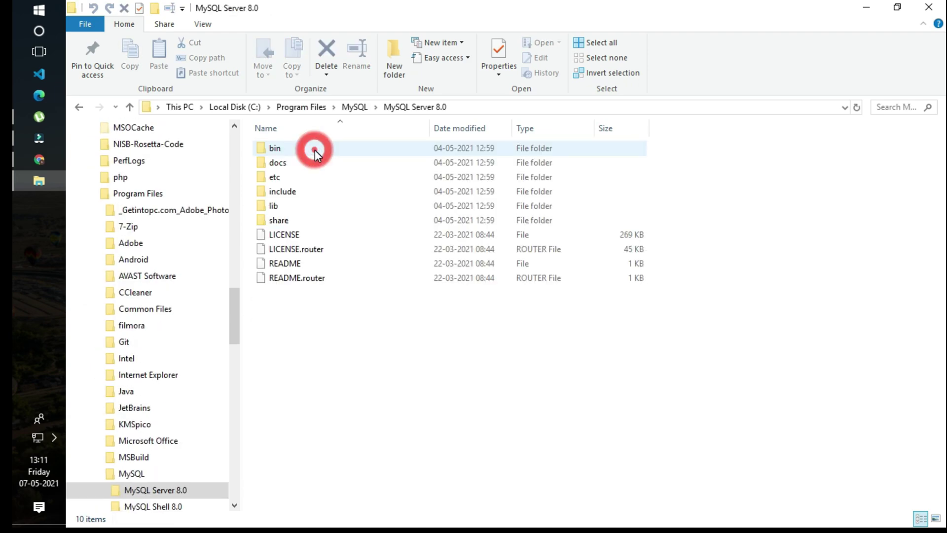
pyautogui.doubleClick(314, 150)
pyautogui.click(562, 106)
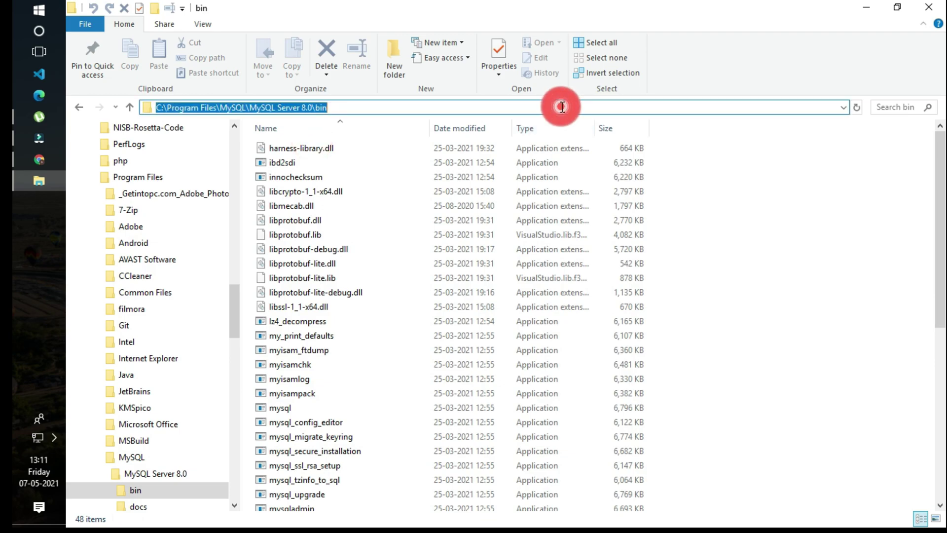
# - Open a console in the bin folder and run mysql --version, showing 8.0.24
pyautogui.write('cmd')
pyautogui.press('Return')
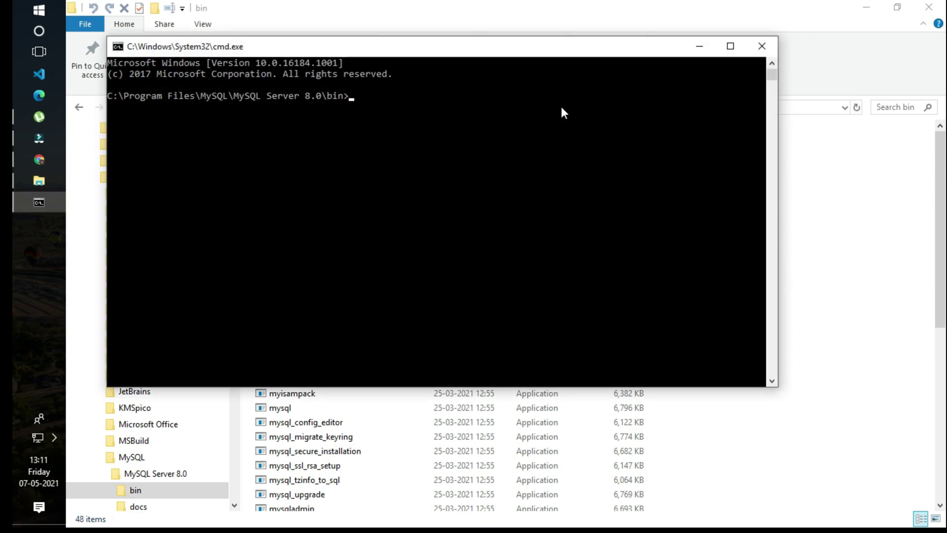
pyautogui.write('mysql')
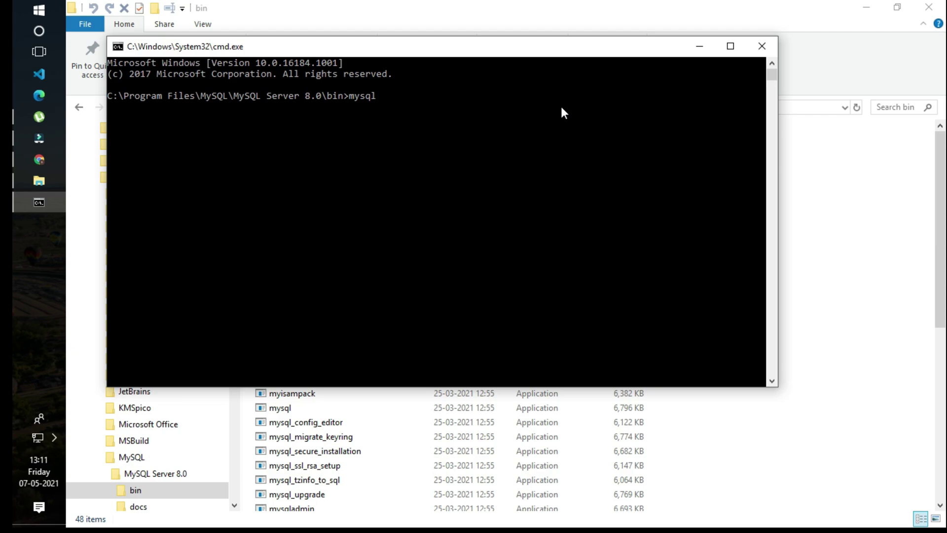
pyautogui.write(' -version')
pyautogui.press('Left')
pyautogui.press('Left')
pyautogui.press('Left')
pyautogui.press('Left')
pyautogui.press('Left')
pyautogui.press('Left')
pyautogui.write('-')
pyautogui.press('Return')
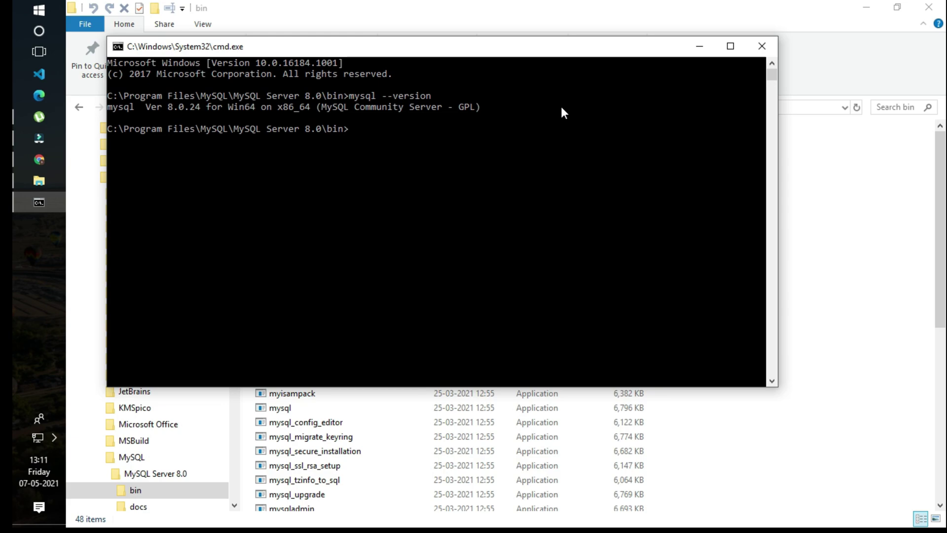
# - Log in with mysql -u root -p and the account password
pyautogui.press('Up')
pyautogui.press('BackSpace')
pyautogui.press('BackSpace')
pyautogui.press('BackSpace')
pyautogui.press('BackSpace')
pyautogui.press('BackSpace')
pyautogui.press('BackSpace')
pyautogui.press('BackSpace')
pyautogui.press('BackSpace')
pyautogui.write('u root -p')
pyautogui.press('Return')
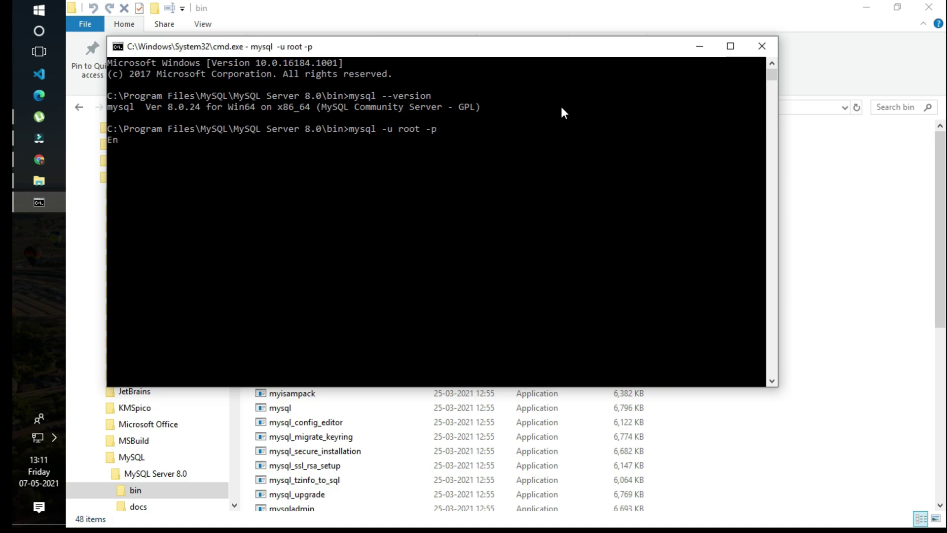
pyautogui.write('admin')
pyautogui.press('Return')
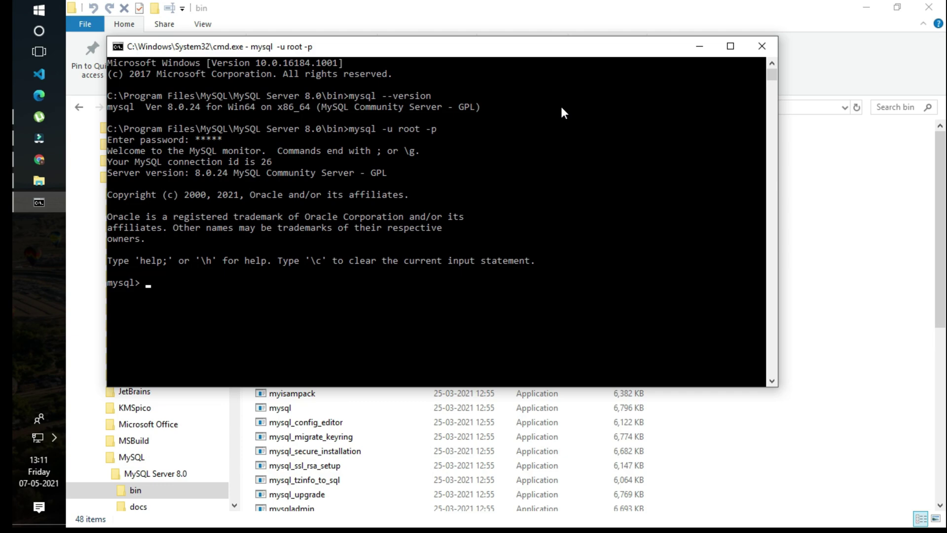
# - Close the mysql console and minimize File Explorer to clear the desktop
pyautogui.click(762, 46)
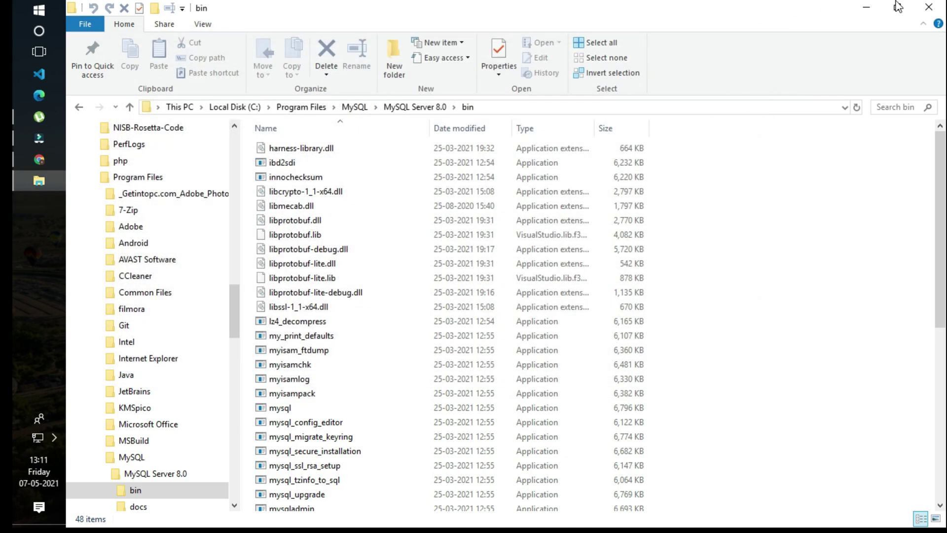
pyautogui.click(872, 8)
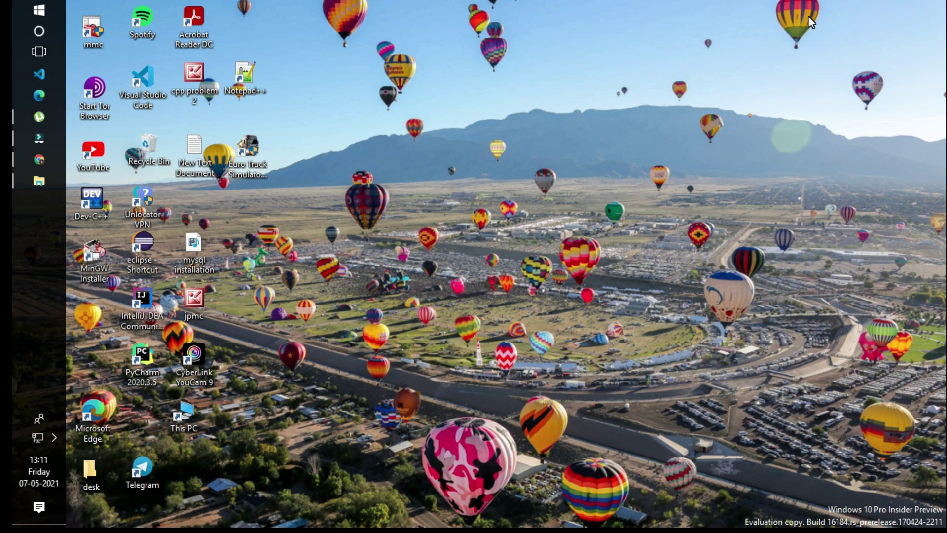
pyautogui.press('super')
pyautogui.write('en')
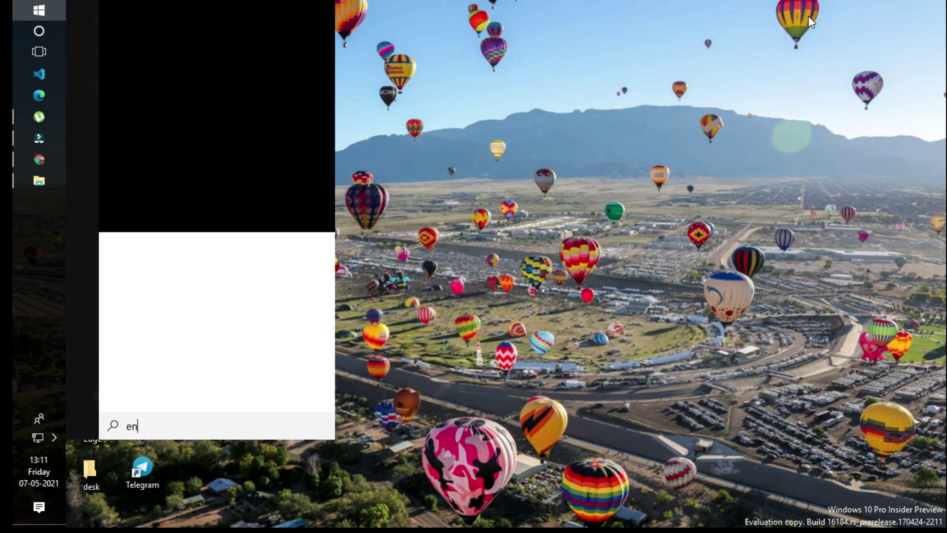
pyautogui.write('vi')
pyautogui.press('BackSpace')
pyautogui.press('BackSpace')
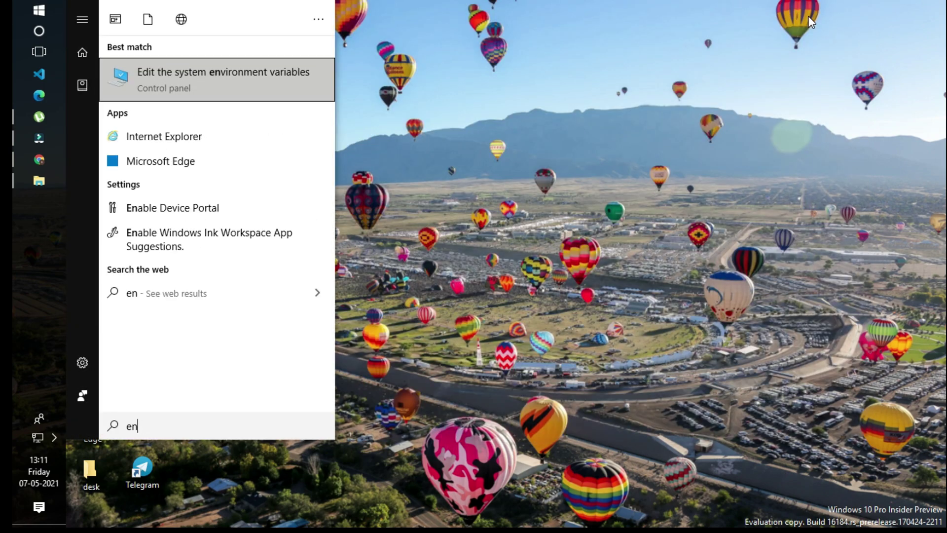
pyautogui.press('BackSpace')
pyautogui.press('BackSpace')
pyautogui.press('Escape')
# - Search 'envi' to reach System Properties' Environment Variables and select the system Path variable
pyautogui.press('super')
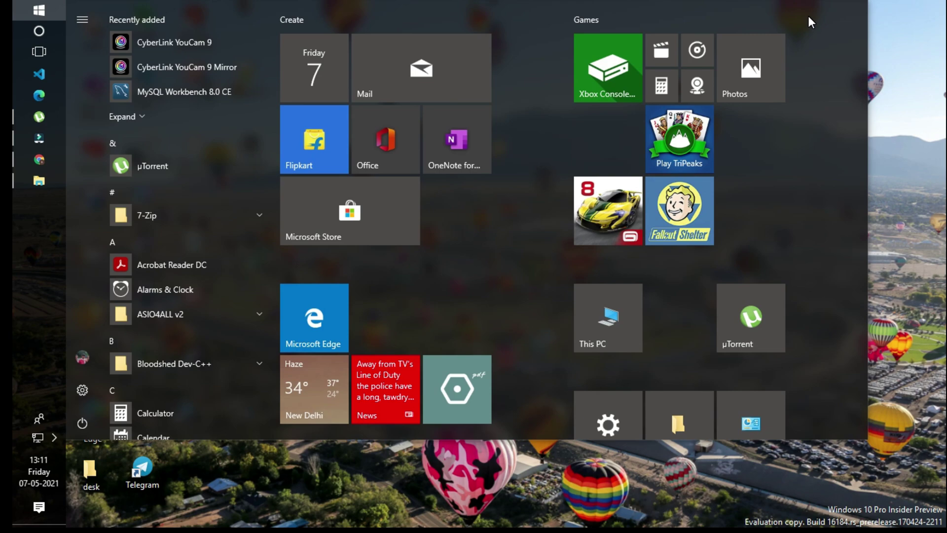
pyautogui.write('envi')
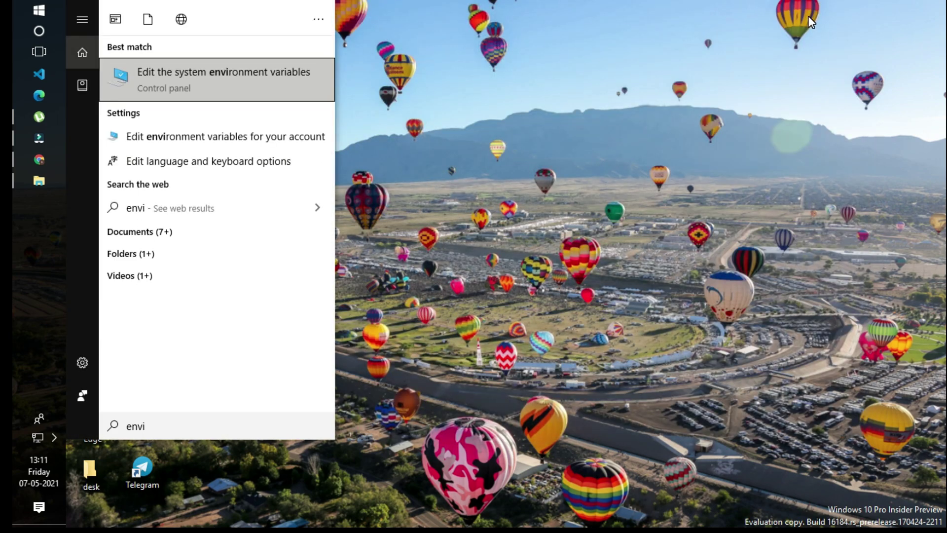
pyautogui.press('Escape')
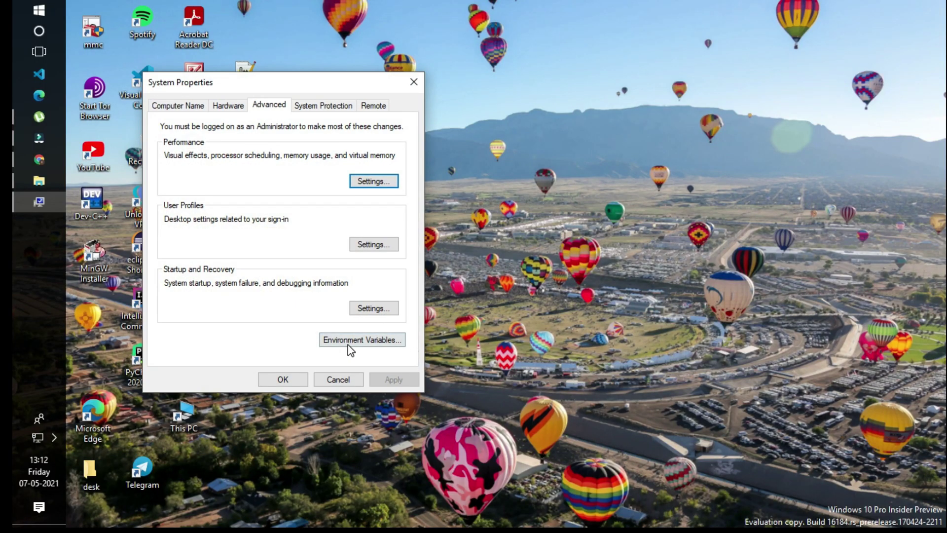
pyautogui.click(348, 343)
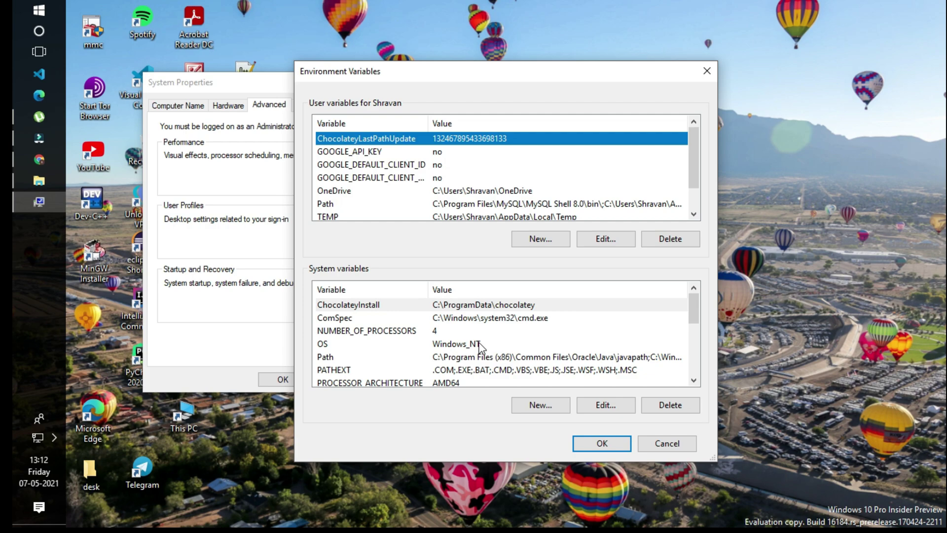
pyautogui.click(423, 357)
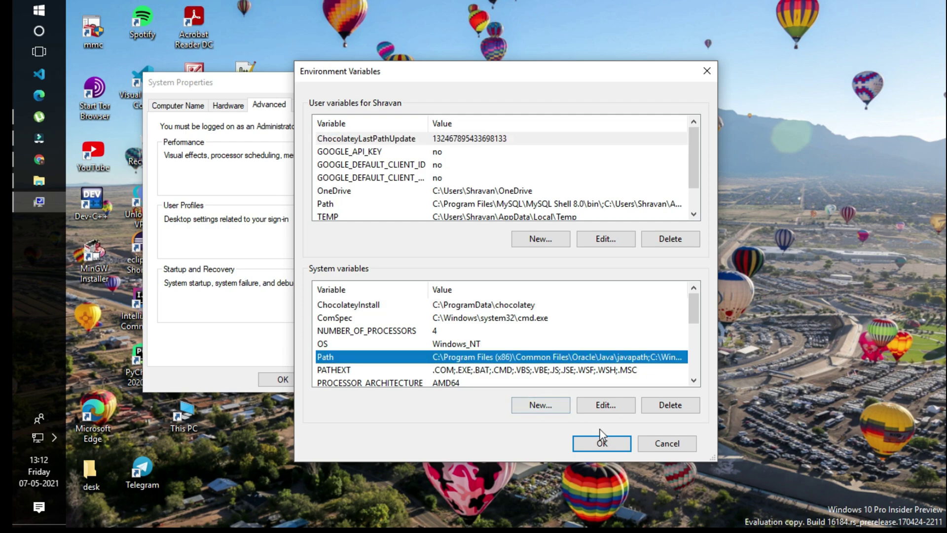
# - Open the system Path variable in Edit text mode with the cursor at the value's end
pyautogui.click(605, 411)
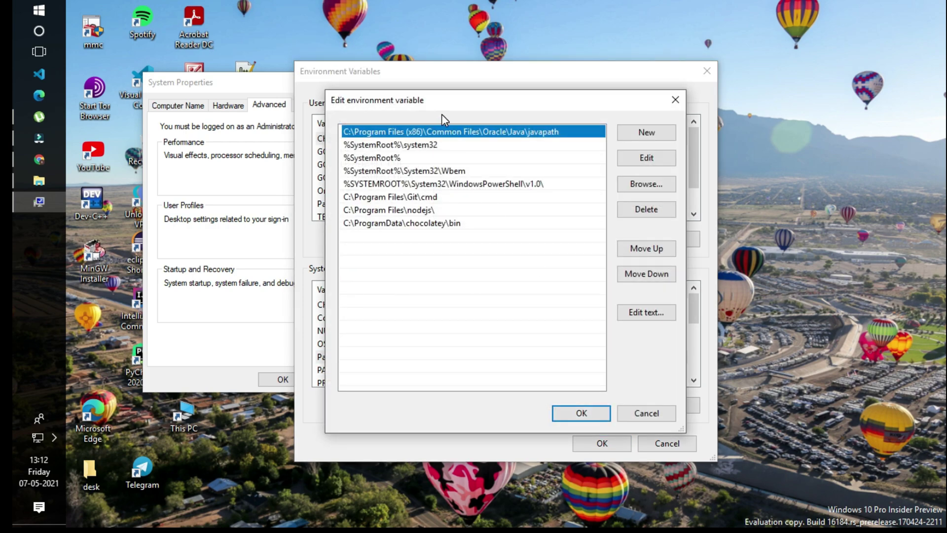
pyautogui.click(427, 146)
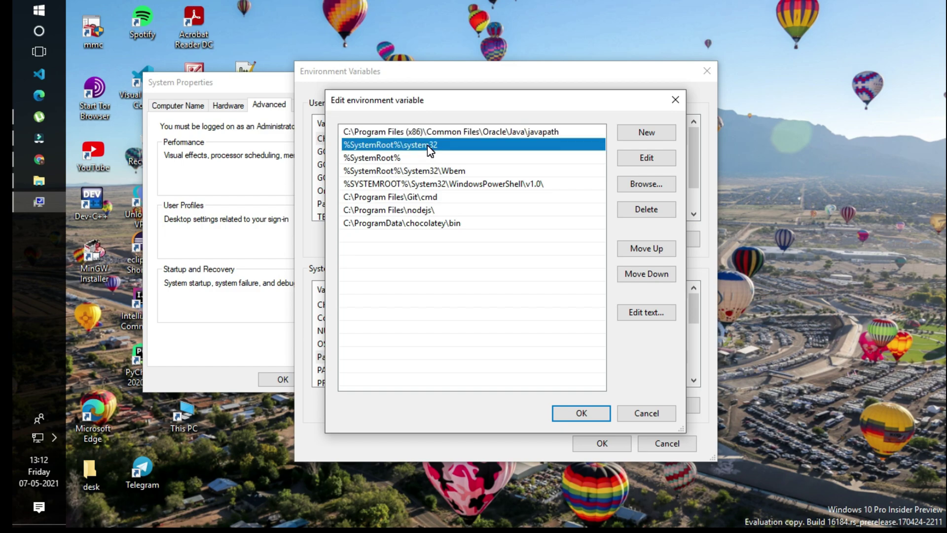
pyautogui.click(645, 312)
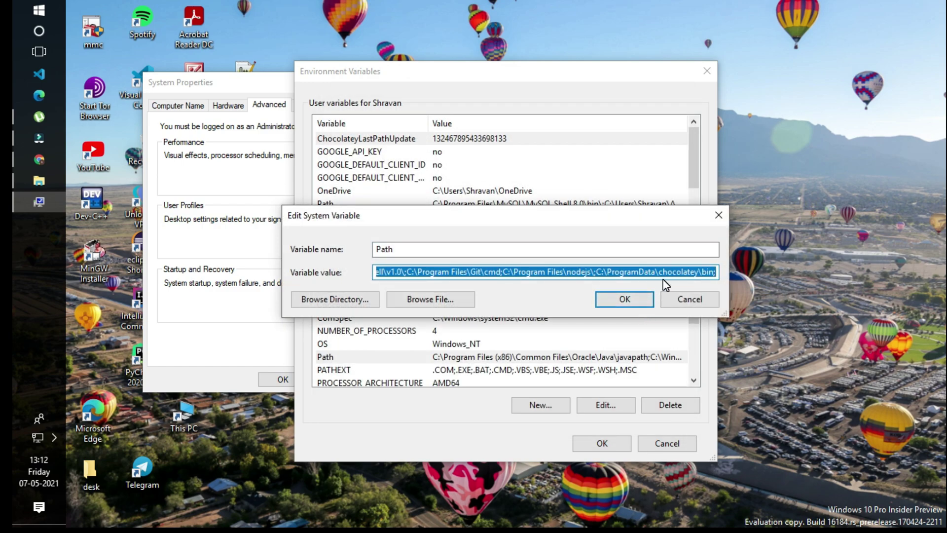
pyautogui.click(716, 273)
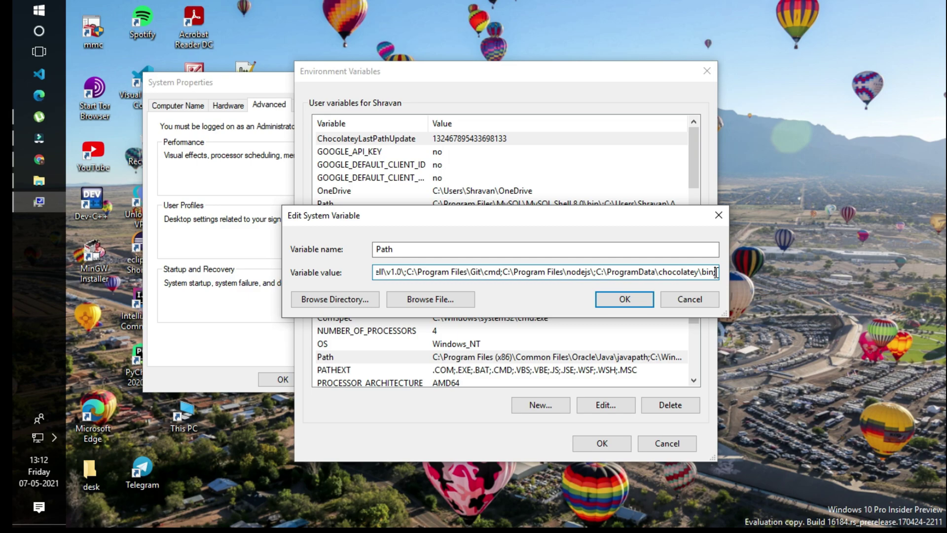
# - Copy the address C:\Program Files\MySQL\MySQL Server 8.0\bin from File Explorer's address bar
pyautogui.click(47, 184)
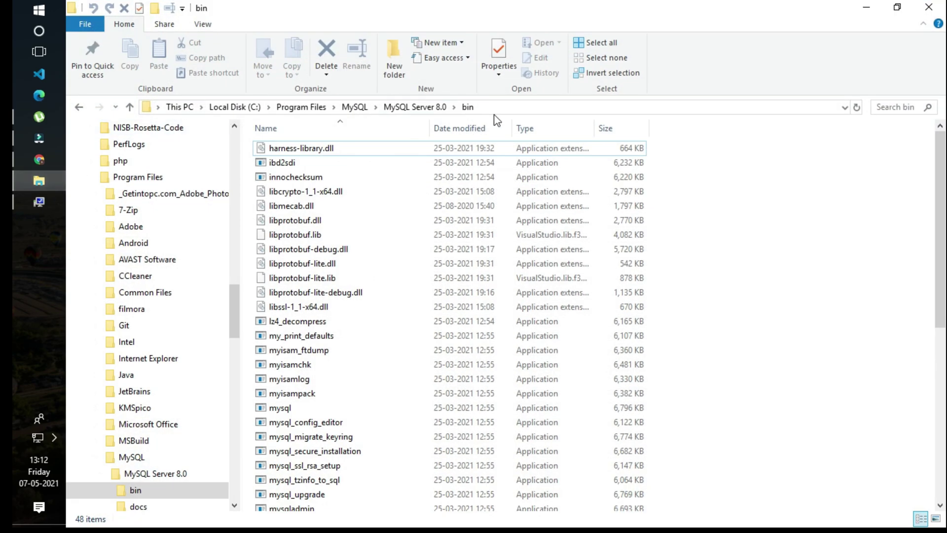
pyautogui.click(498, 106)
pyautogui.doubleClick(500, 104)
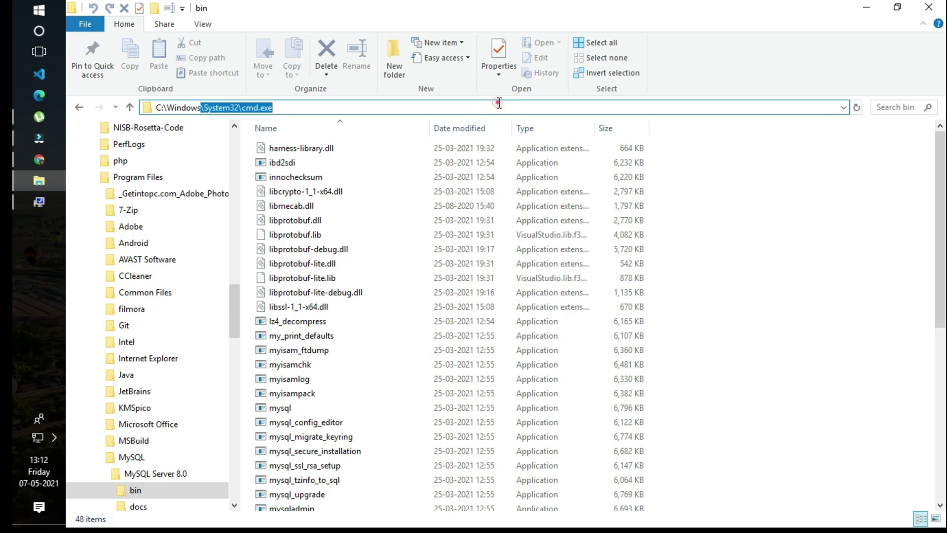
pyautogui.click(766, 204)
pyautogui.click(581, 104)
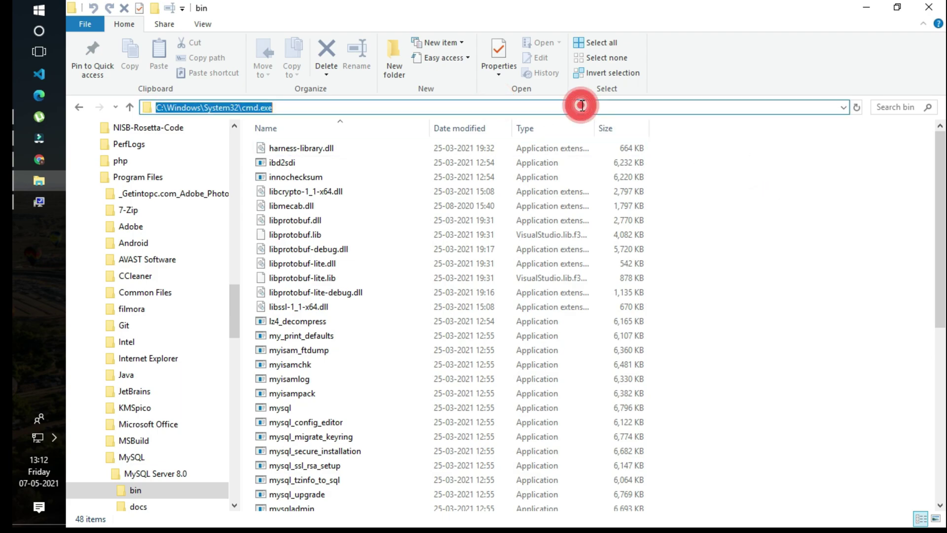
pyautogui.click(708, 201)
pyautogui.rightClick(587, 106)
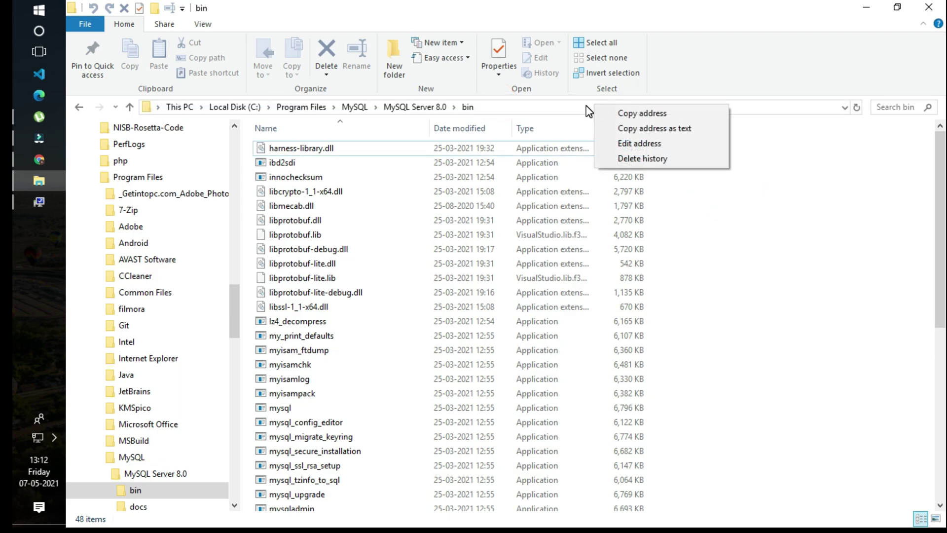
pyautogui.click(626, 114)
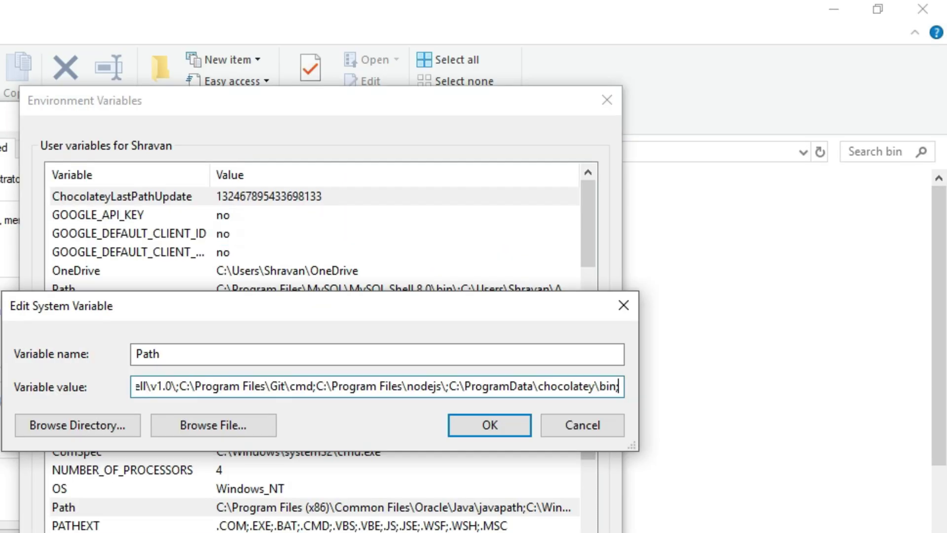
# - Append ';C:\Program Files\MySQL\MySQL Server 8.0\bin' to Path and confirm all three dialogs with OK
pyautogui.write(';')
pyautogui.hotkey('ctrl', 'v')
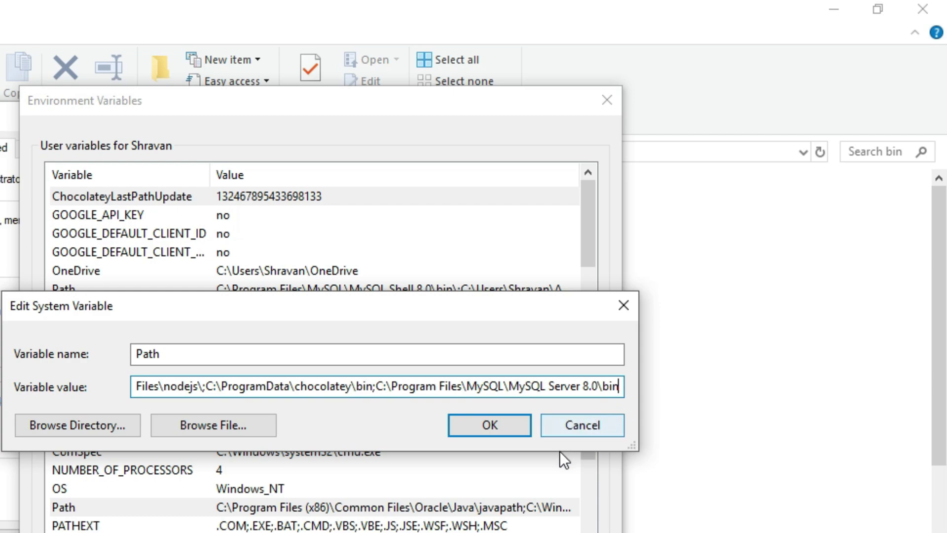
pyautogui.click(474, 427)
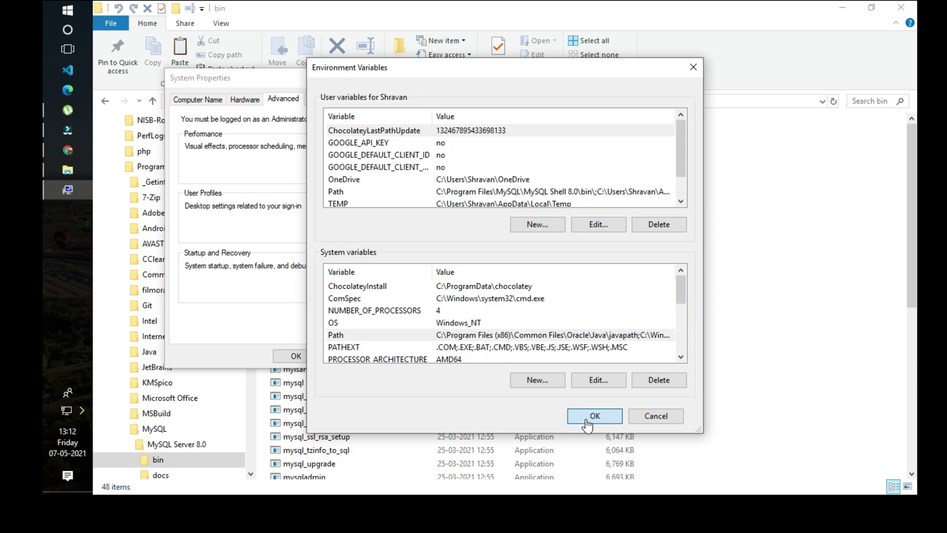
pyautogui.click(596, 415)
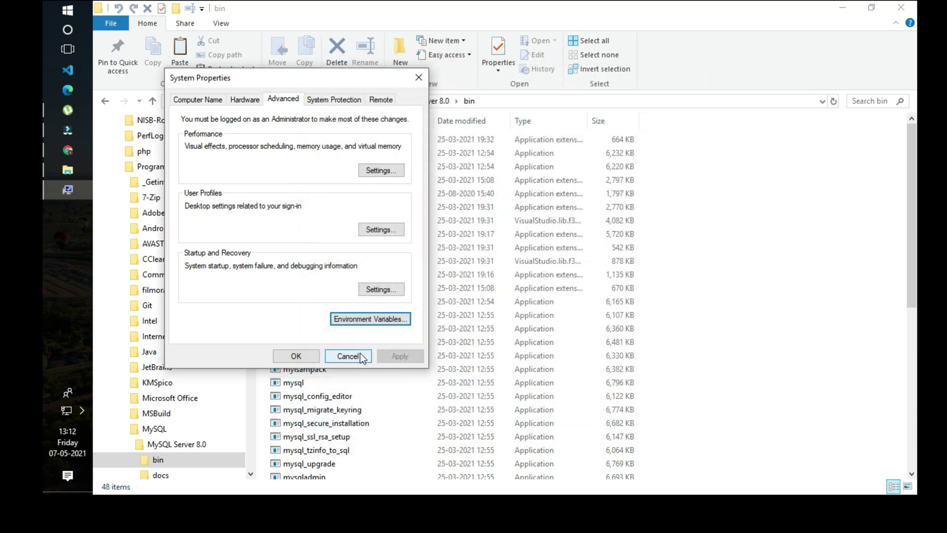
pyautogui.click(317, 358)
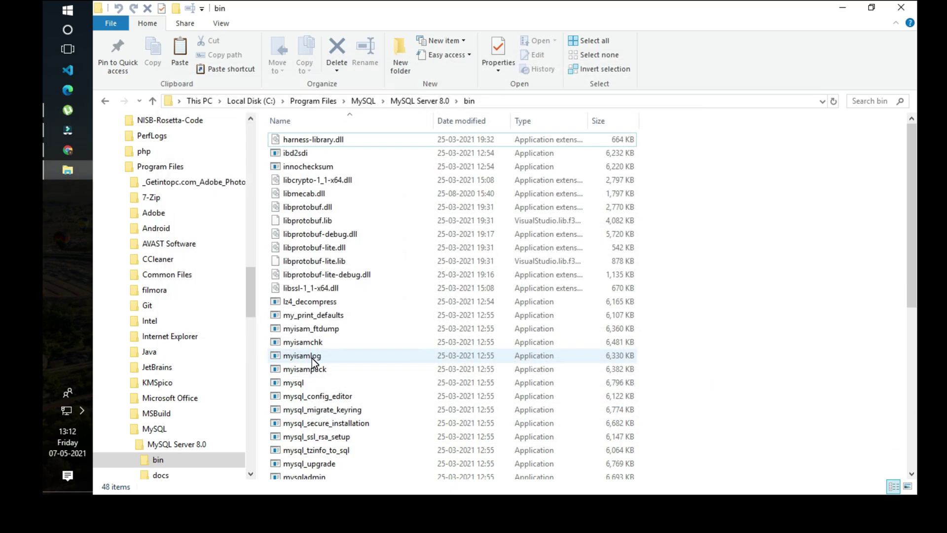
pyautogui.click(838, 7)
# - Open a new Command Prompt and confirm mysql --version now works
pyautogui.press('super')
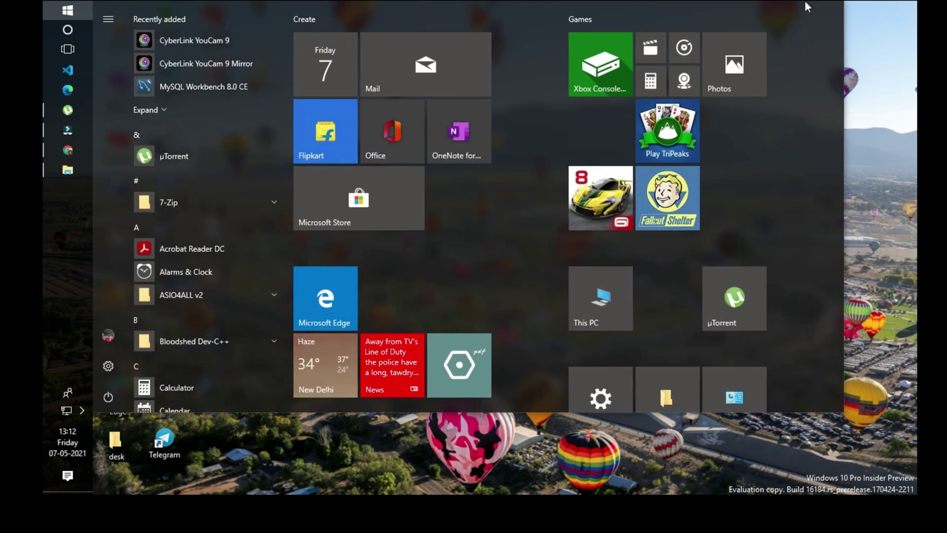
pyautogui.write('cmd')
pyautogui.press('Return')
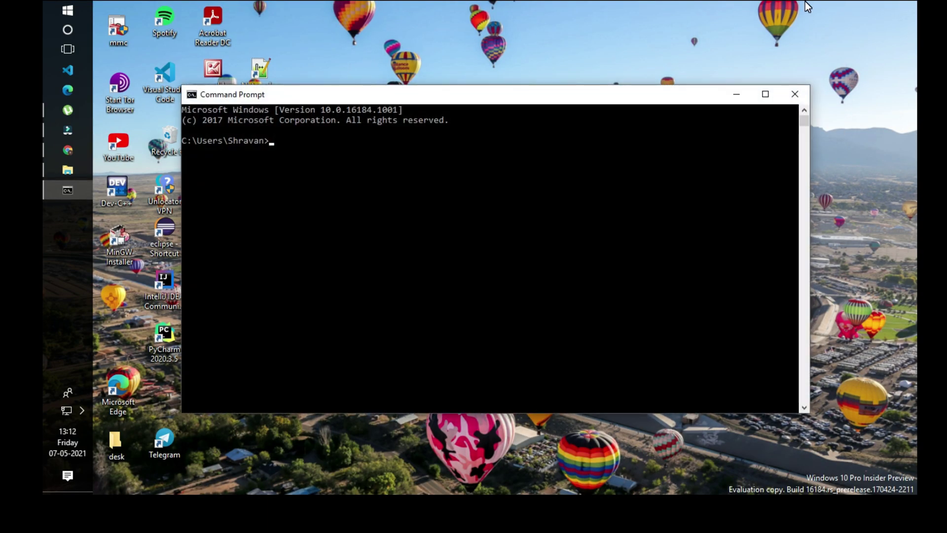
pyautogui.write('mysql --version')
pyautogui.press('Return')
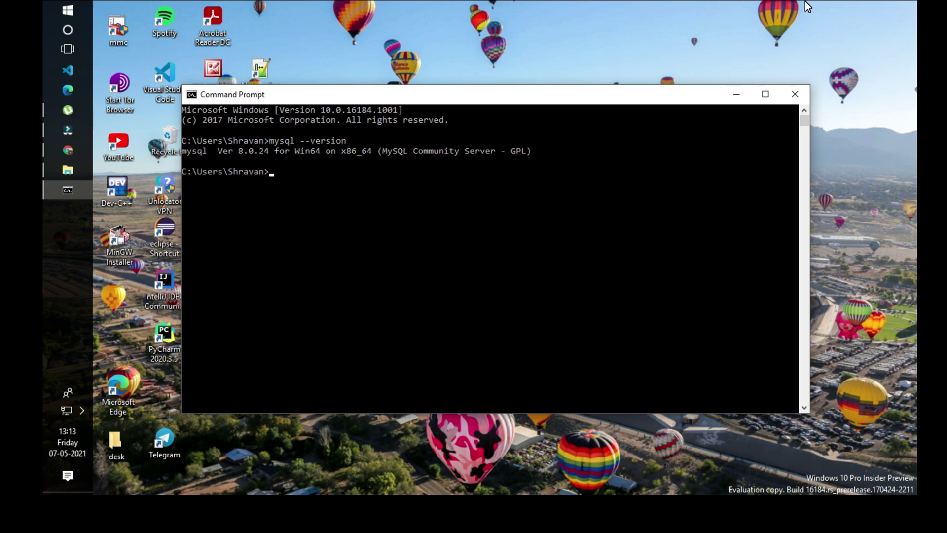
# - Log in with mysql -u root -p and the password, then \quit and exit the console
pyautogui.press('Up')
pyautogui.press('BackSpace')
pyautogui.press('BackSpace')
pyautogui.press('BackSpace')
pyautogui.press('BackSpace')
pyautogui.press('BackSpace')
pyautogui.press('BackSpace')
pyautogui.press('BackSpace')
pyautogui.press('BackSpace')
pyautogui.write('u8')
pyautogui.press('BackSpace')
pyautogui.write('root -p')
pyautogui.press('Return')
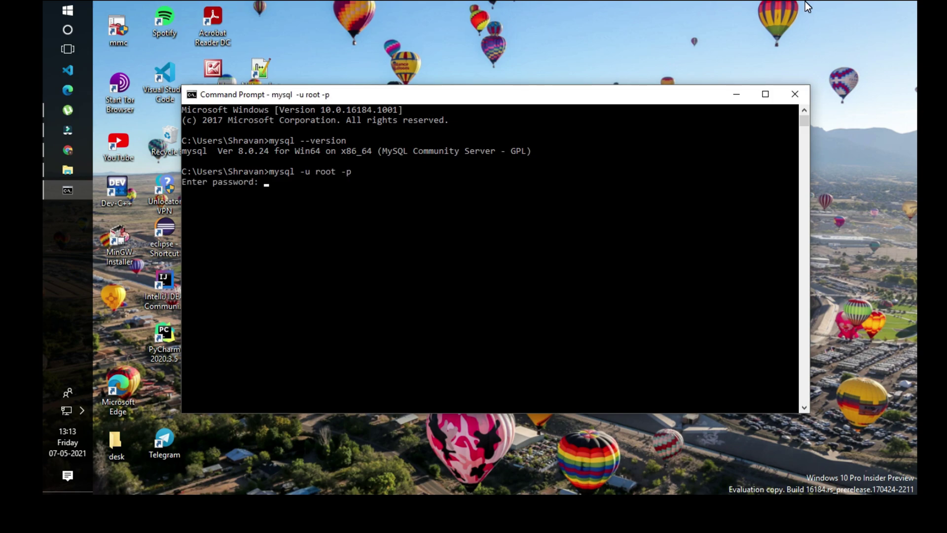
pyautogui.write('*****')
pyautogui.press('Return')
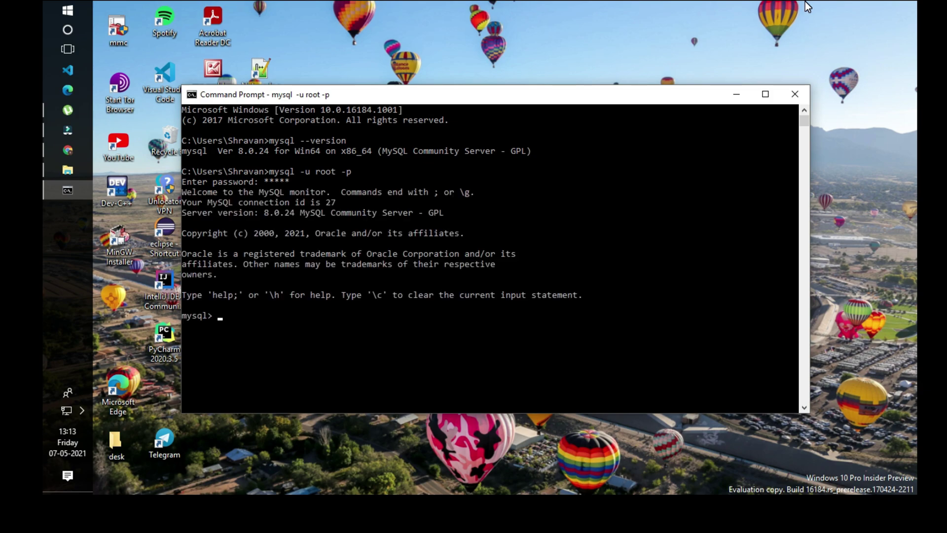
pyautogui.write('\\quit')
pyautogui.press('Return')
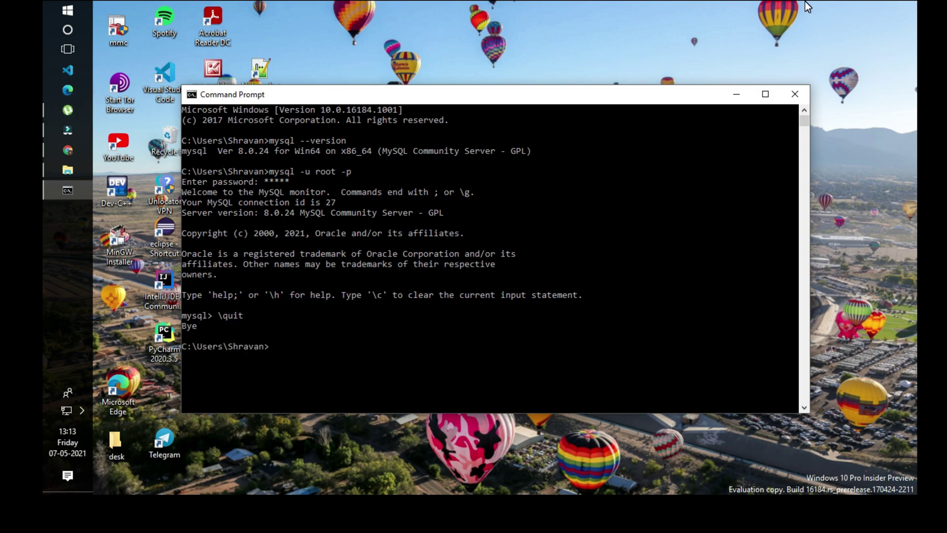
pyautogui.write('exit')
pyautogui.press('Return')
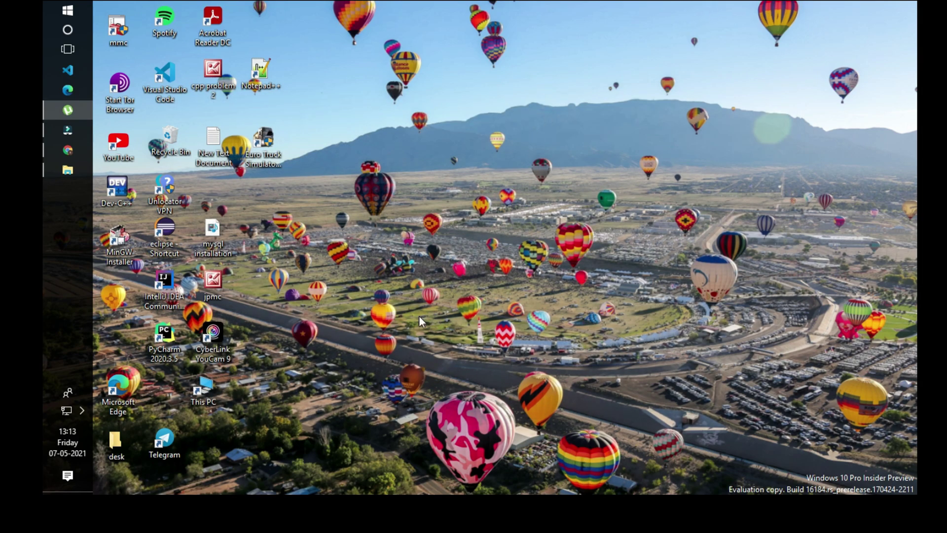
# - Open the desk\cpp folder and make its address bar editable
pyautogui.doubleClick(116, 443)
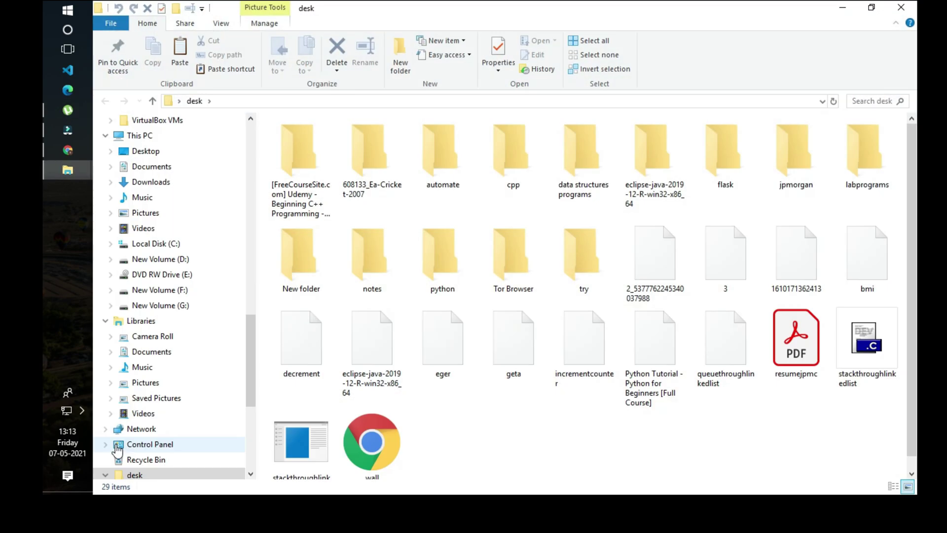
pyautogui.doubleClick(512, 153)
pyautogui.click(460, 99)
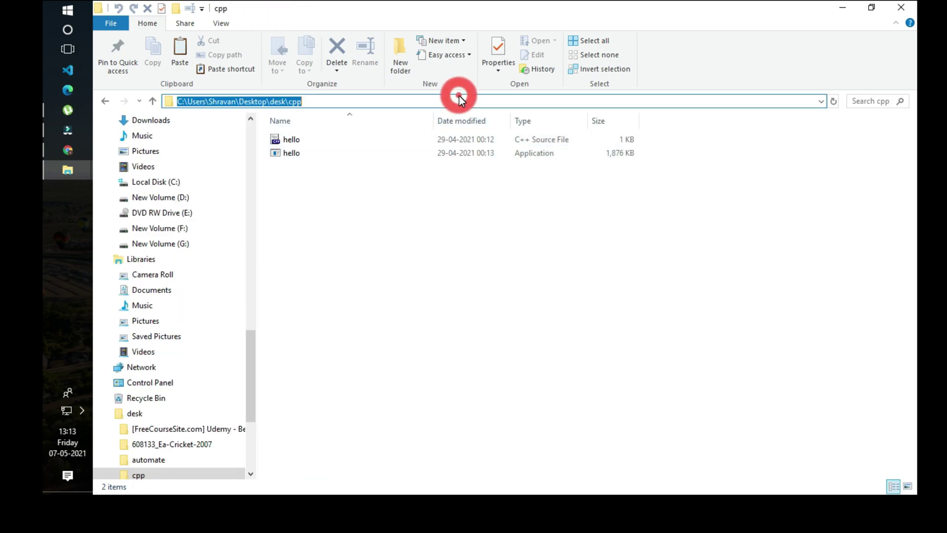
# - Open a Command Prompt in the cpp folder and confirm mysql -V reports version 8.0.24
pyautogui.write('cmd')
pyautogui.press('Return')
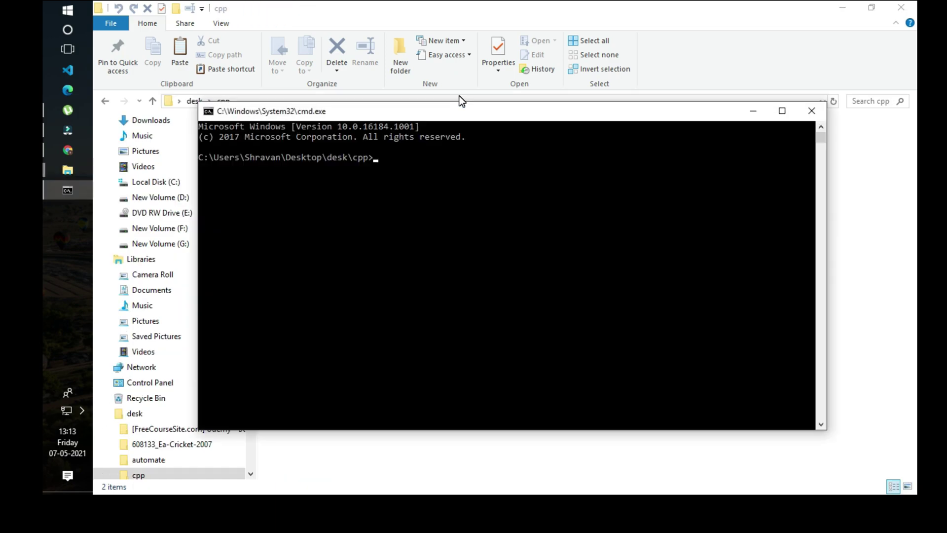
pyautogui.write('mysql -V')
pyautogui.press('Return')
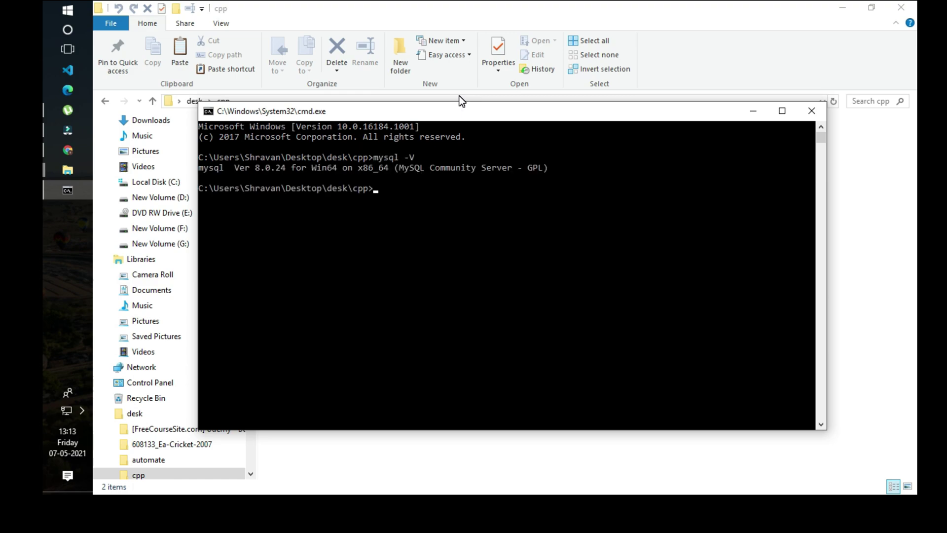
# - Log in to MySQL as root with mysql -u root -p and the root password
pyautogui.write('mysql -u root -p')
pyautogui.press('Return')
pyautogui.write('**')
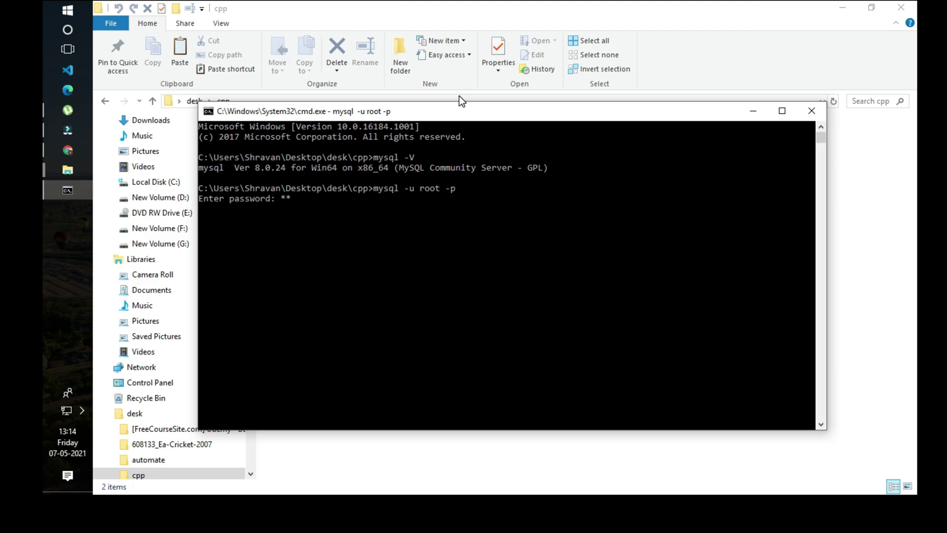
pyautogui.write('***')
pyautogui.press('Return')
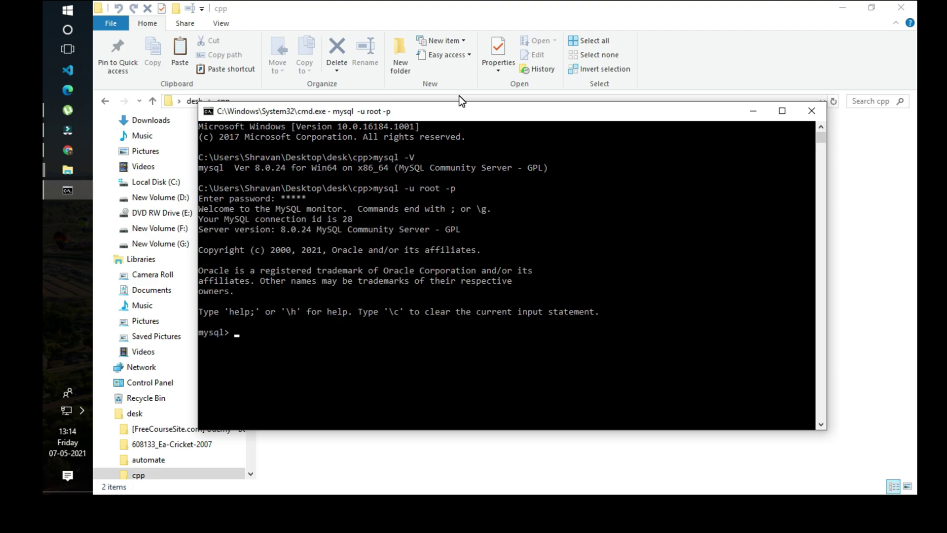
# - Leave the MySQL monitor with Ctrl+Z after /quit fails, then type exit
pyautogui.write('/quit')
pyautogui.press('Return')
pyautogui.hotkey('ctrl', 'z')
pyautogui.press('Return')
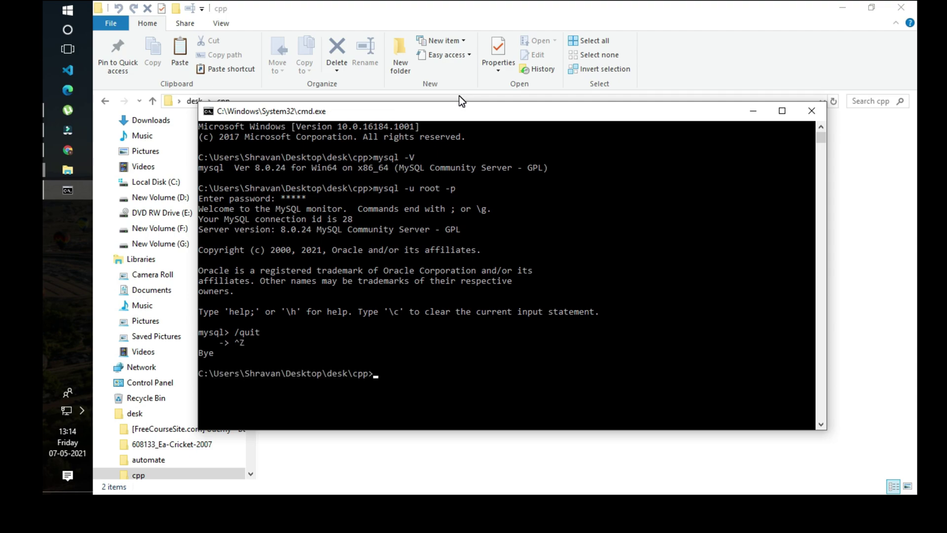
pyautogui.write('exit')
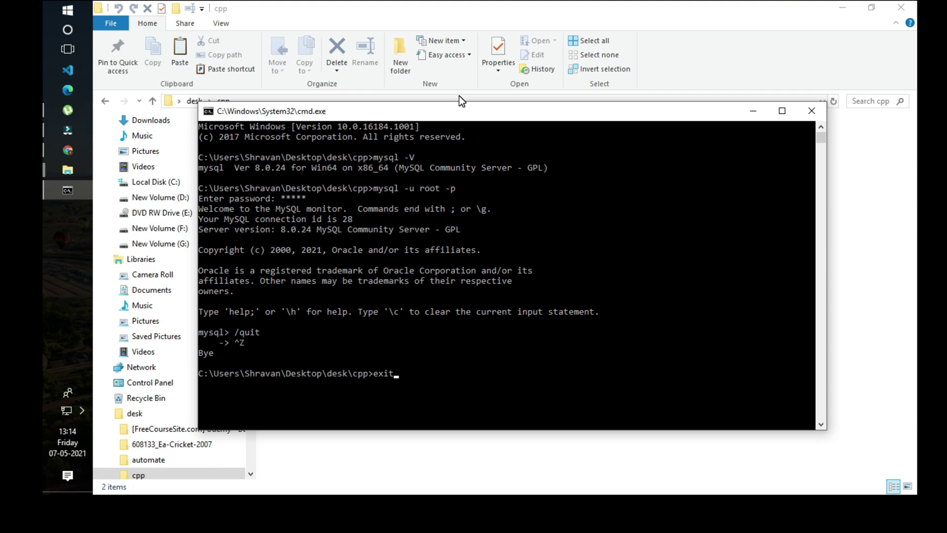